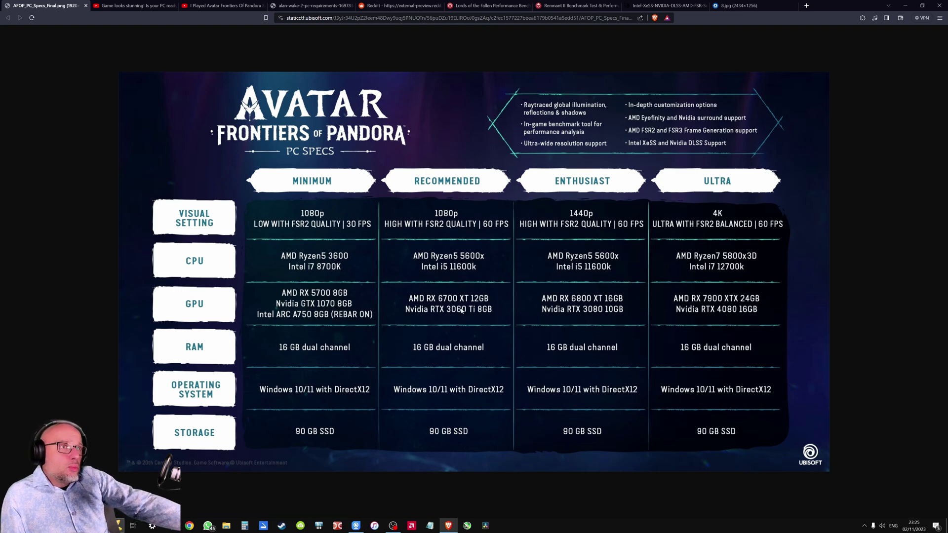
Move from the Avatar PC-readiness video to the early gameplay video and scrub to later scenes
{"action": "left_click", "coordinate": [134, 5]}
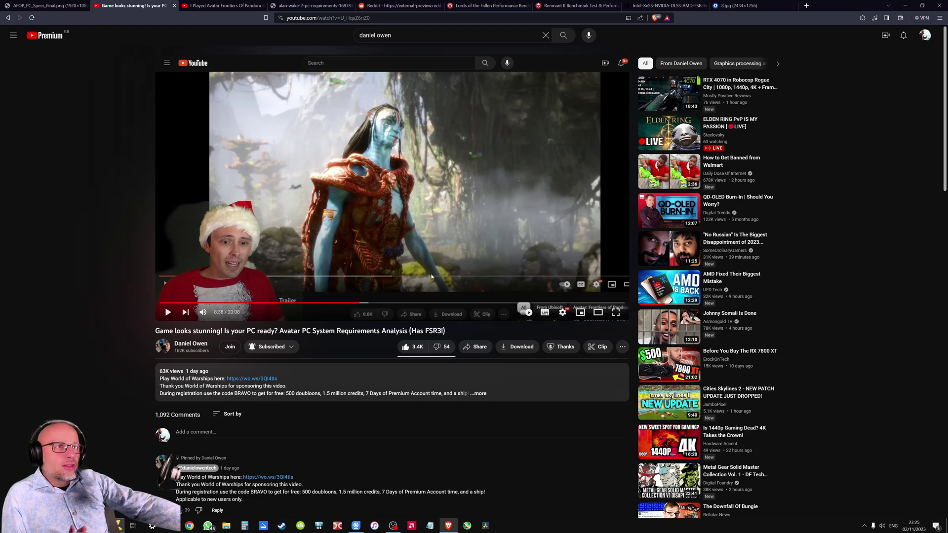
{"action": "key", "text": "ctrl+Tab"}
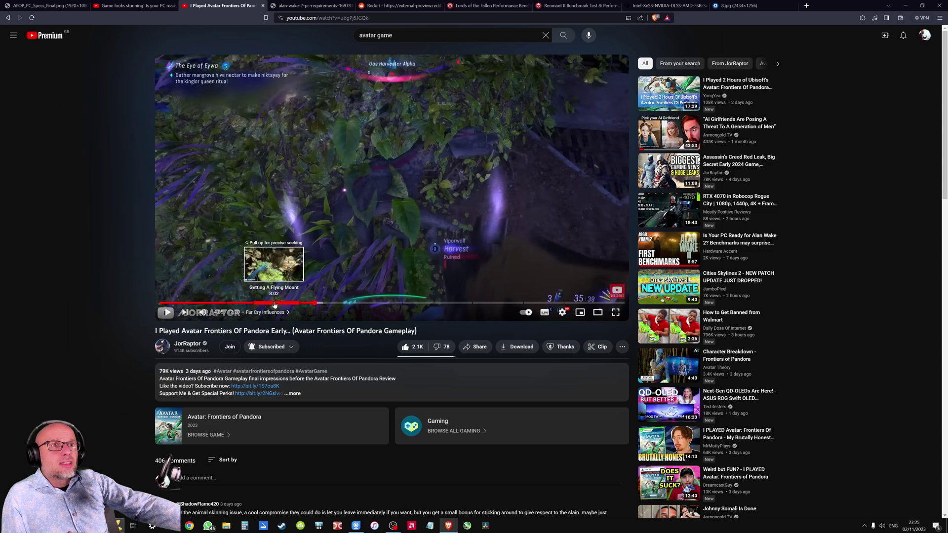
{"action": "left_click_drag", "start_coordinate": [304, 304], "coordinate": [541, 303]}
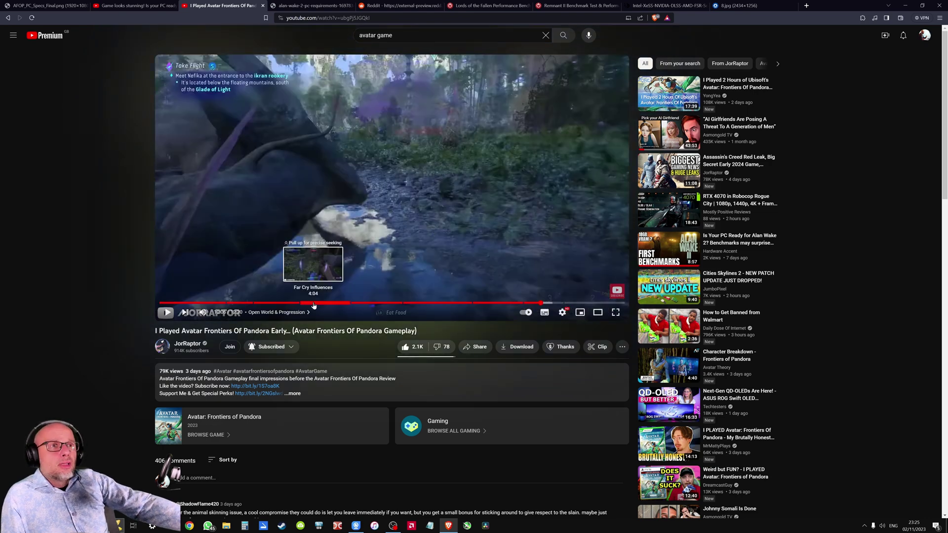
{"action": "left_click", "coordinate": [318, 303]}
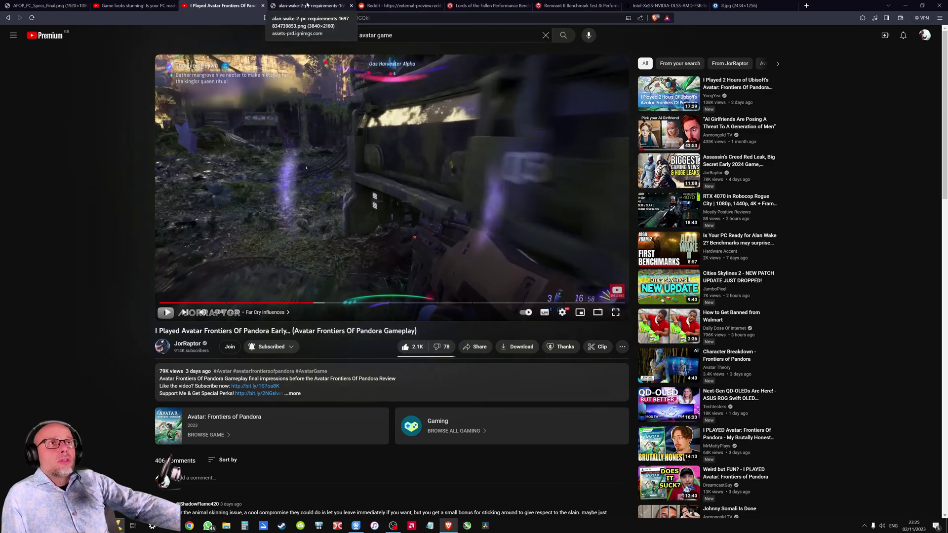
Show the Alan Wake II requirements chart with minimum, recommended, ultra and ray-tracing tiers
{"action": "left_click", "coordinate": [306, 6]}
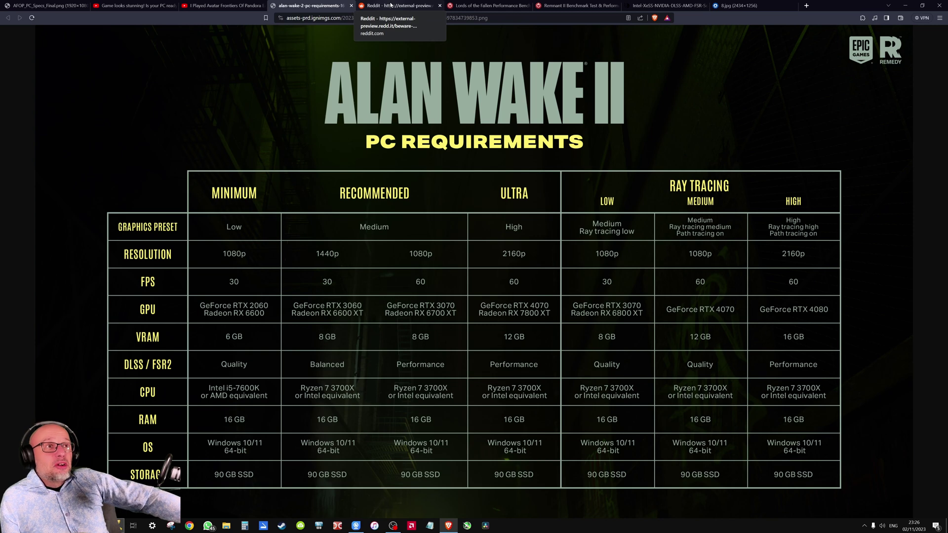
Show the Starfield 1080p Ultra chart ranking GPUs by average and 1% low frame rates
{"action": "left_click", "coordinate": [392, 6]}
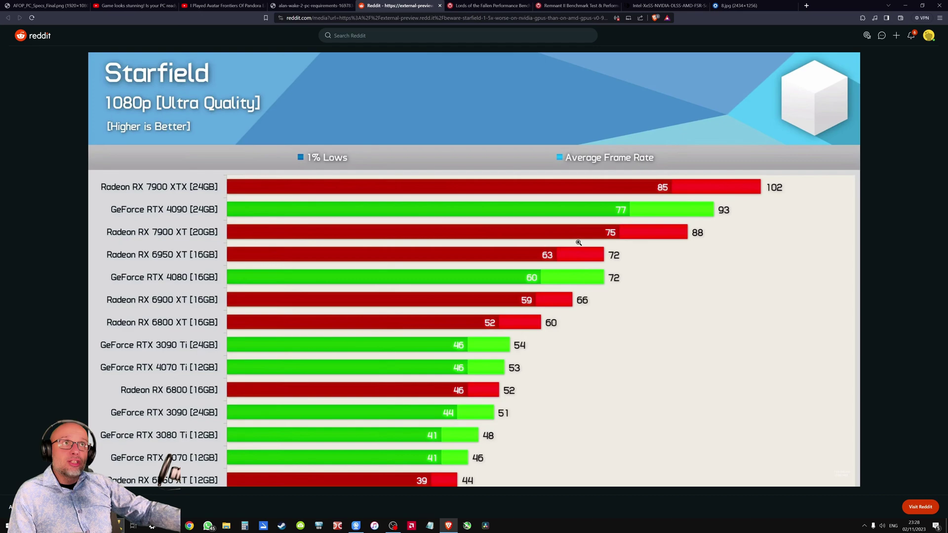
Open the Lords of the Fallen ray-tracing benchmark page, glancing briefly at the Avatar specs tab
{"action": "left_click", "coordinate": [487, 5]}
{"action": "scroll", "coordinate": [398, 228], "scroll_direction": "up", "scroll_amount": 5}
{"action": "scroll", "coordinate": [292, 136], "scroll_direction": "up", "scroll_amount": 10}
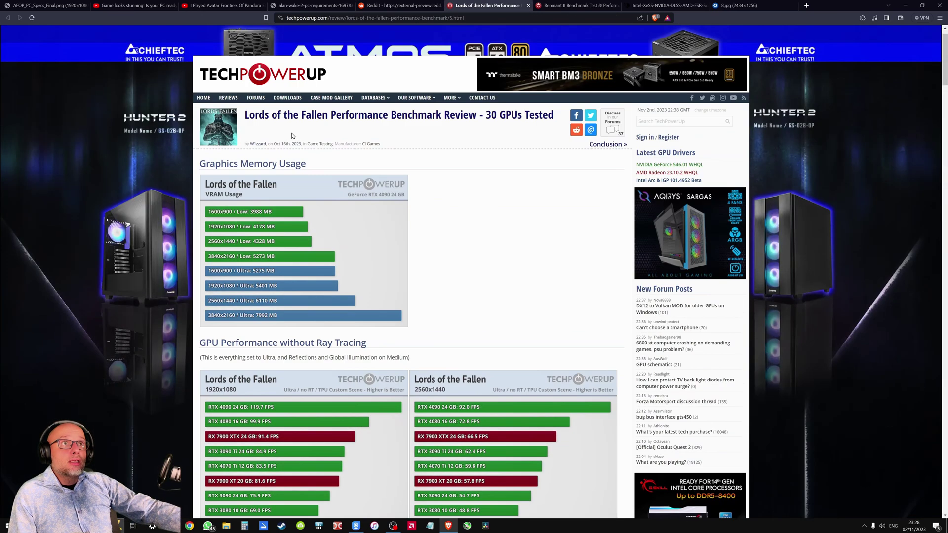
{"action": "scroll", "coordinate": [442, 200], "scroll_direction": "down", "scroll_amount": 1}
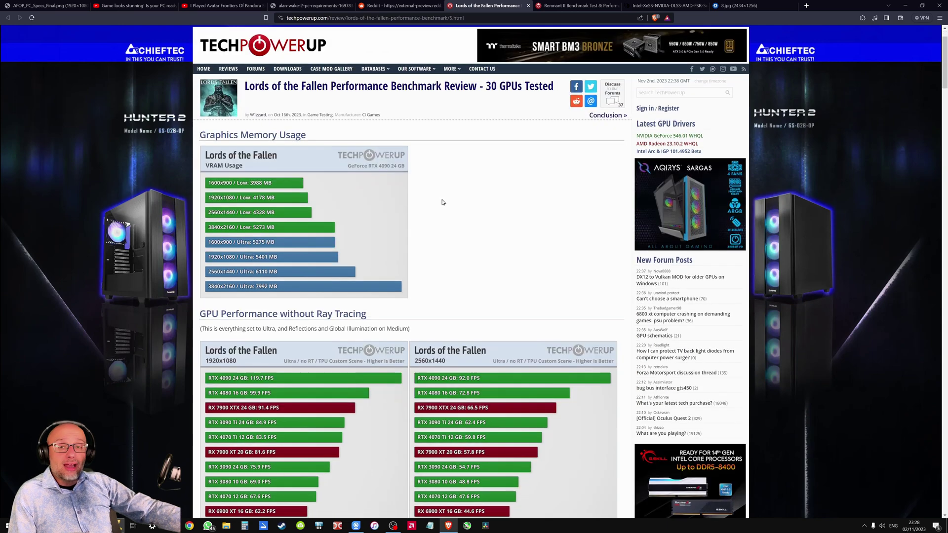
{"action": "scroll", "coordinate": [442, 202], "scroll_direction": "down", "scroll_amount": 1}
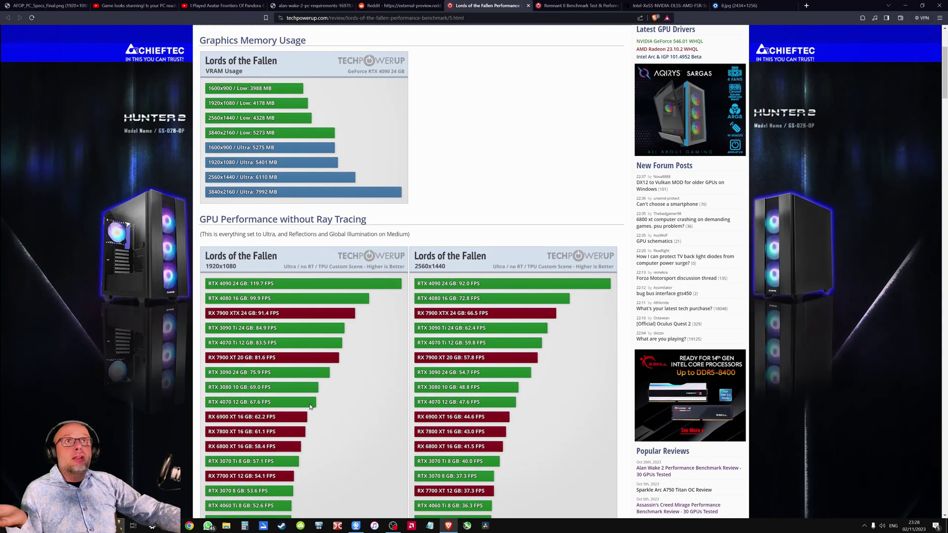
{"action": "key", "text": "ctrl+1"}
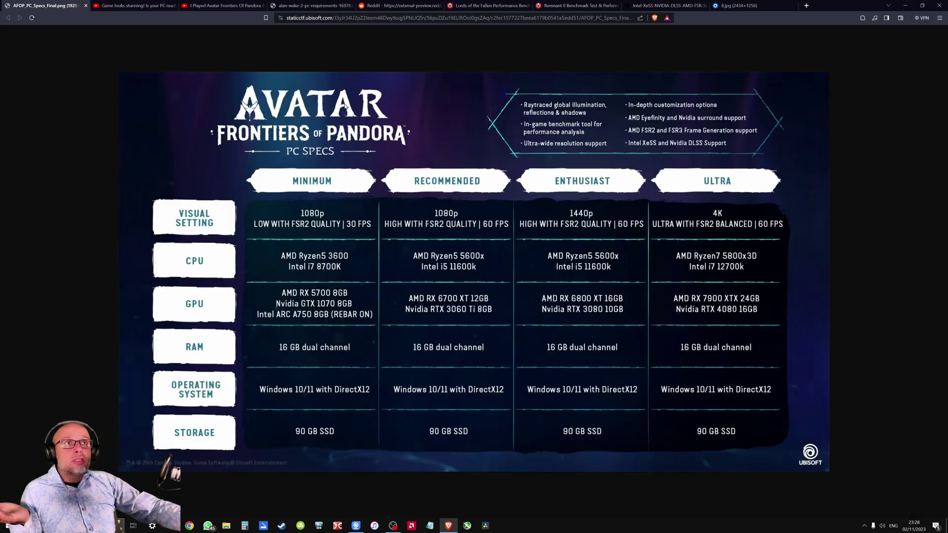
{"action": "key", "text": "ctrl+6"}
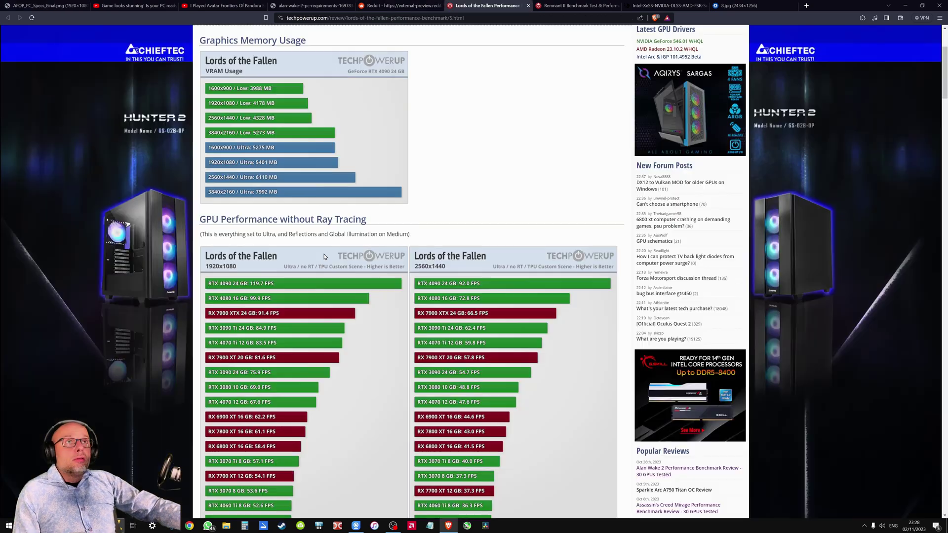
{"action": "scroll", "coordinate": [321, 261], "scroll_direction": "down", "scroll_amount": 4}
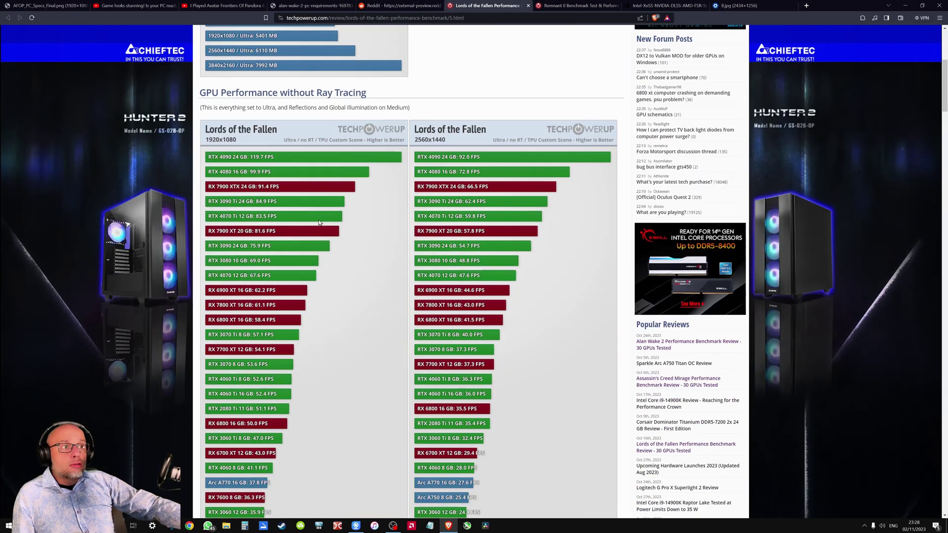
{"action": "scroll", "coordinate": [353, 264], "scroll_direction": "up", "scroll_amount": 2}
{"action": "scroll", "coordinate": [252, 113], "scroll_direction": "down", "scroll_amount": 1}
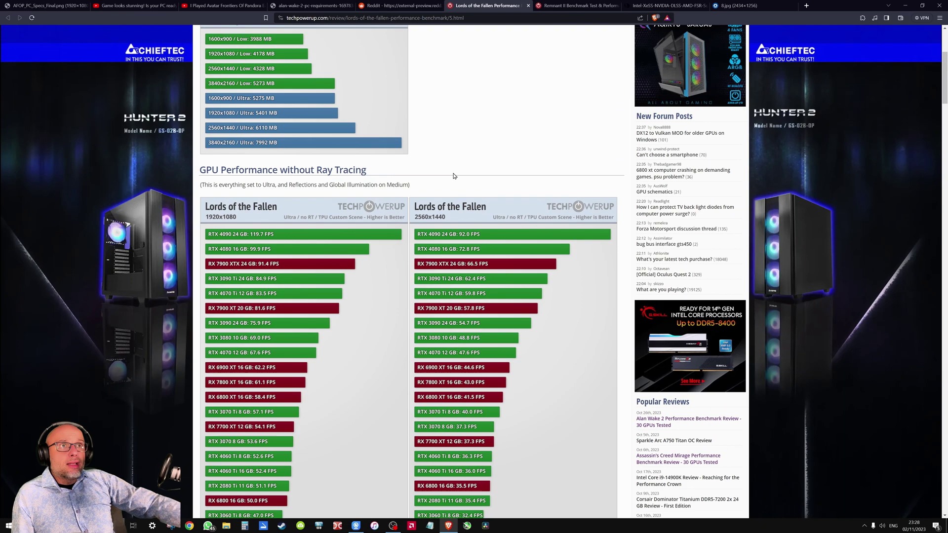
{"action": "scroll", "coordinate": [253, 113], "scroll_direction": "down", "scroll_amount": 2}
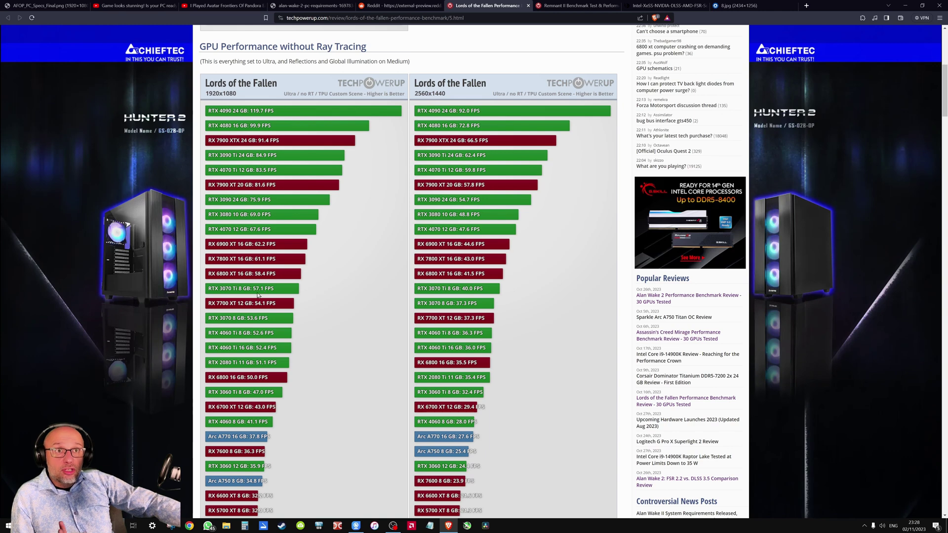
{"action": "scroll", "coordinate": [264, 294], "scroll_direction": "down", "scroll_amount": 5}
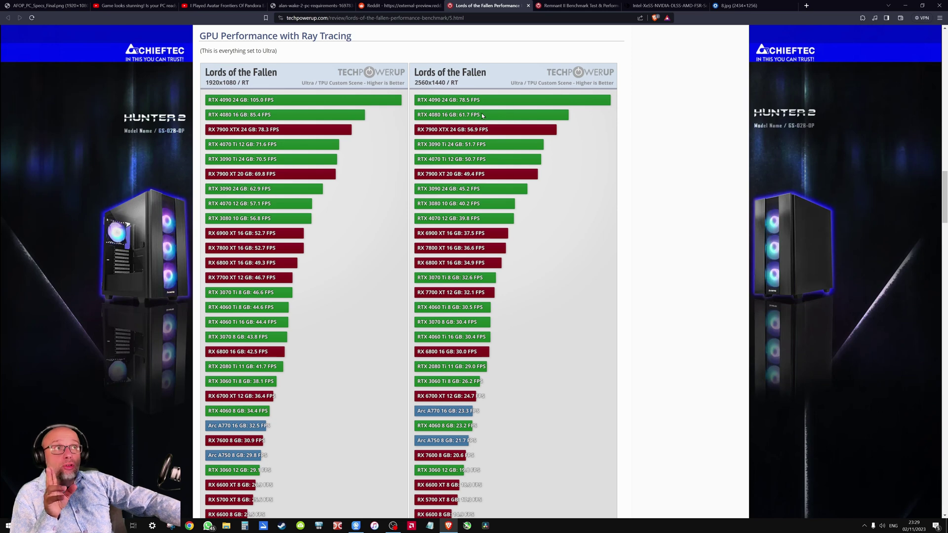
{"action": "scroll", "coordinate": [481, 116], "scroll_direction": "down", "scroll_amount": 4}
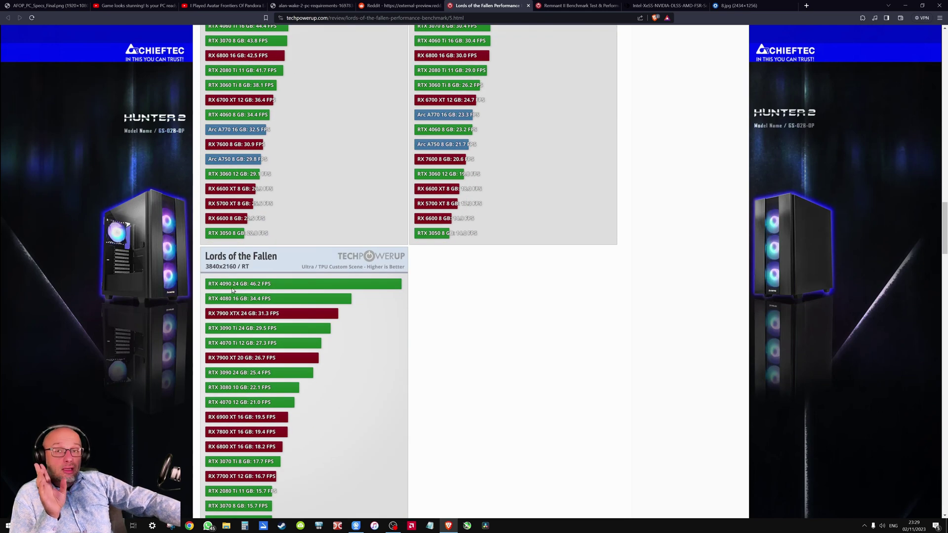
{"action": "scroll", "coordinate": [232, 288], "scroll_direction": "up", "scroll_amount": 1}
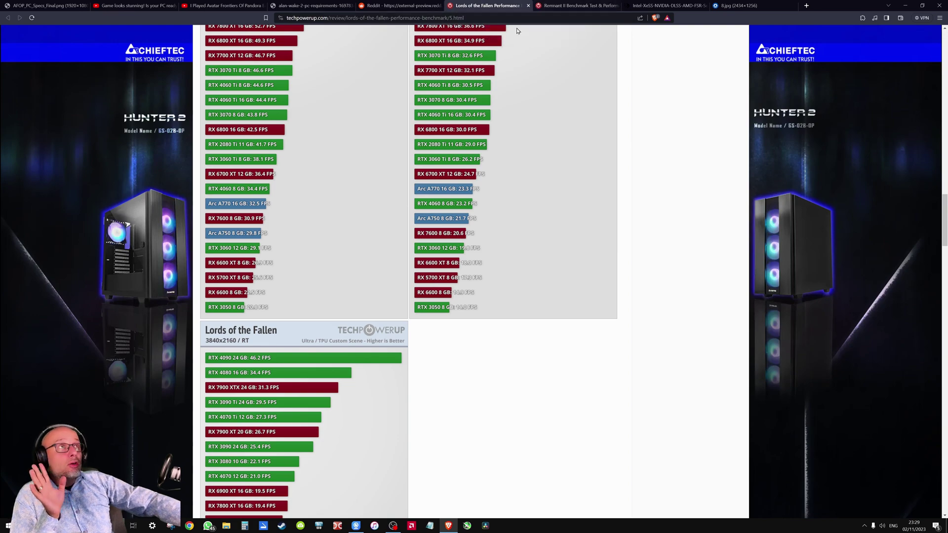
Show the Remnant II Benchmark Test review with its 1080p, 1440p and 4K GPU charts
{"action": "left_click", "coordinate": [559, 6]}
{"action": "scroll", "coordinate": [158, 133], "scroll_direction": "up", "scroll_amount": 10}
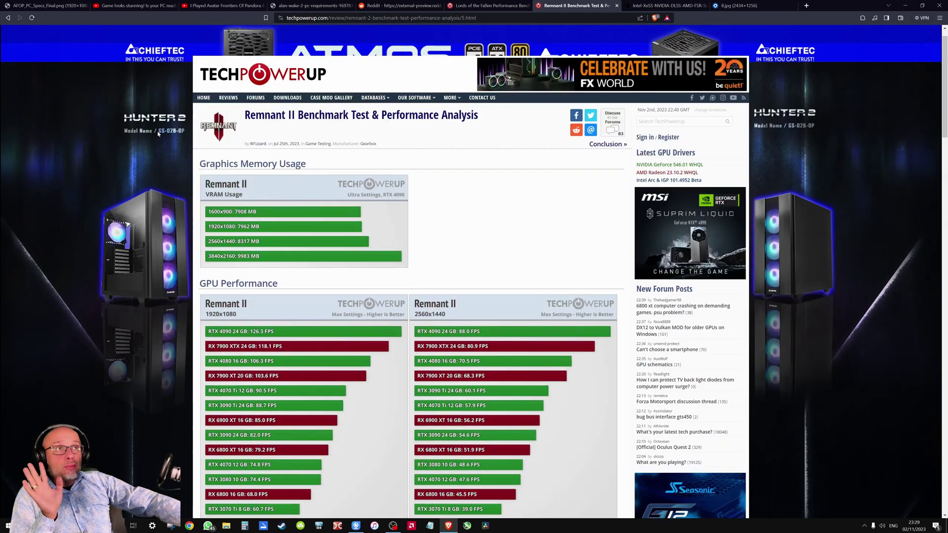
{"action": "scroll", "coordinate": [272, 176], "scroll_direction": "down", "scroll_amount": 2}
{"action": "scroll", "coordinate": [331, 203], "scroll_direction": "down", "scroll_amount": 2}
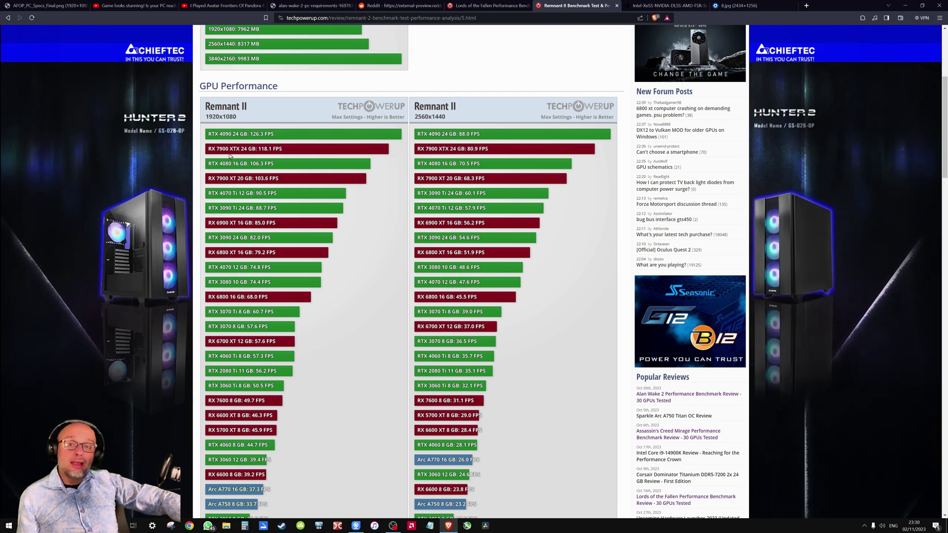
{"action": "scroll", "coordinate": [299, 237], "scroll_direction": "down", "scroll_amount": 2}
{"action": "scroll", "coordinate": [300, 237], "scroll_direction": "down", "scroll_amount": 3}
{"action": "scroll", "coordinate": [300, 237], "scroll_direction": "down", "scroll_amount": 2}
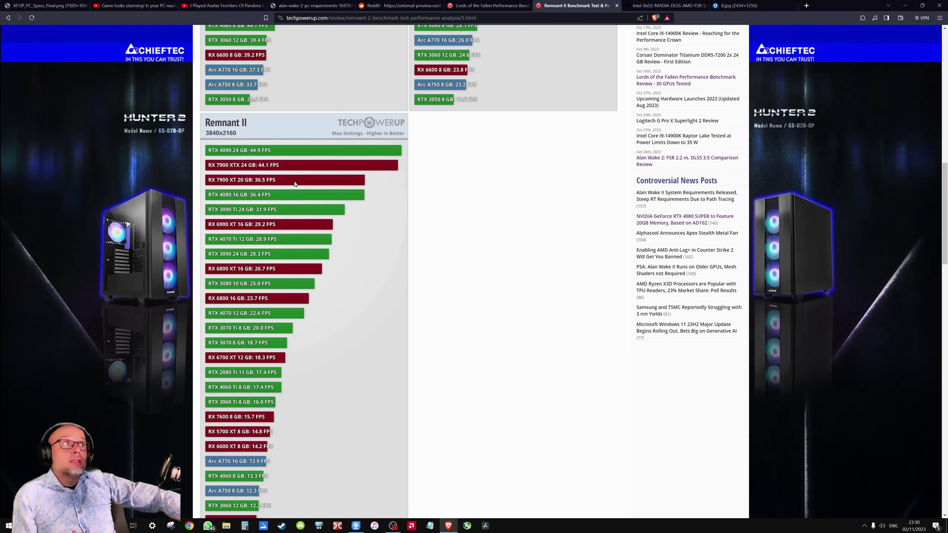
Show the TechSpot FSR table of quality presets, scale factors and 4K/1440p input resolutions
{"action": "left_click", "coordinate": [735, 5]}
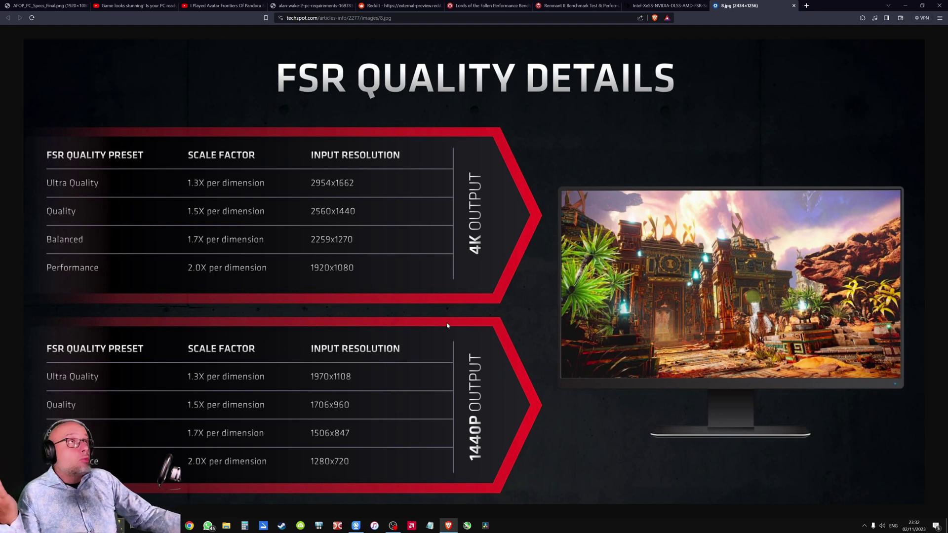
Try switching to the first tab with the Avatar Frontiers of Pandora PC specs sheet
{"action": "key", "text": "ctrl+1"}
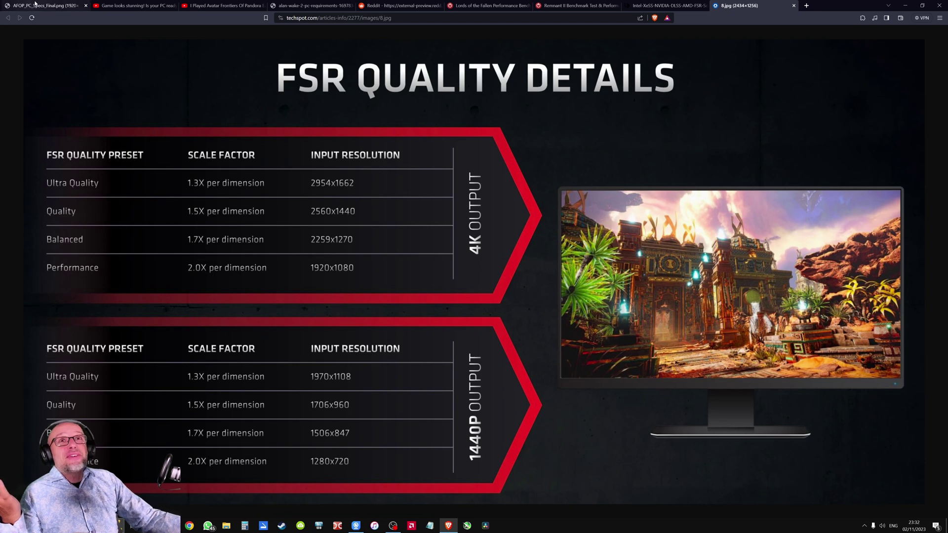